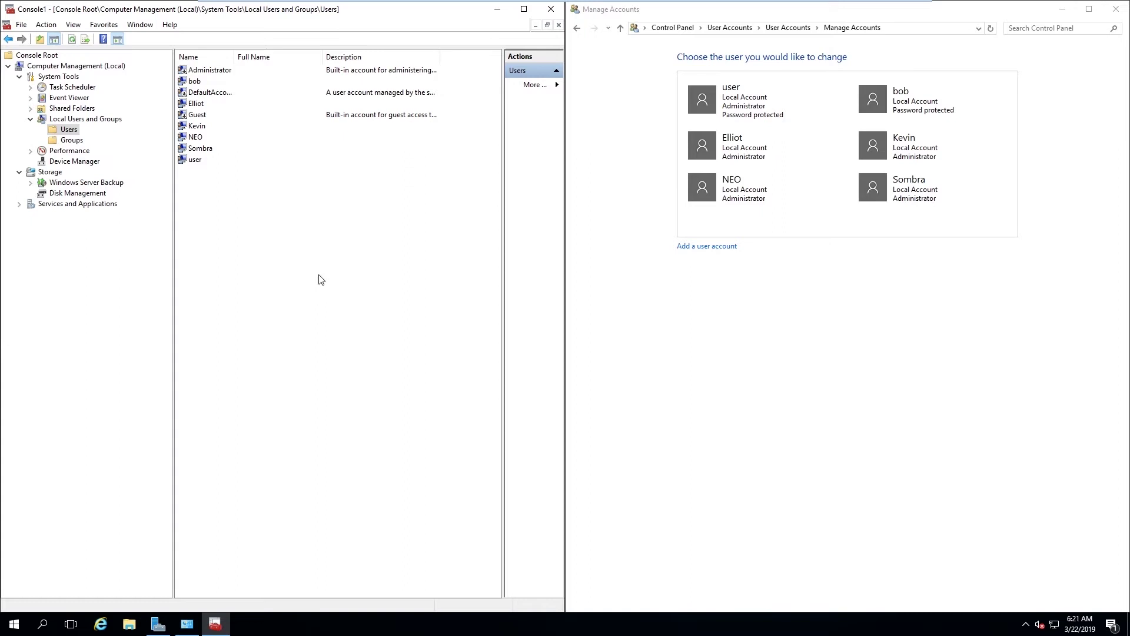
Step: Delete the Elliot account from the local Users list and confirm the deletion
right_click(200, 109)
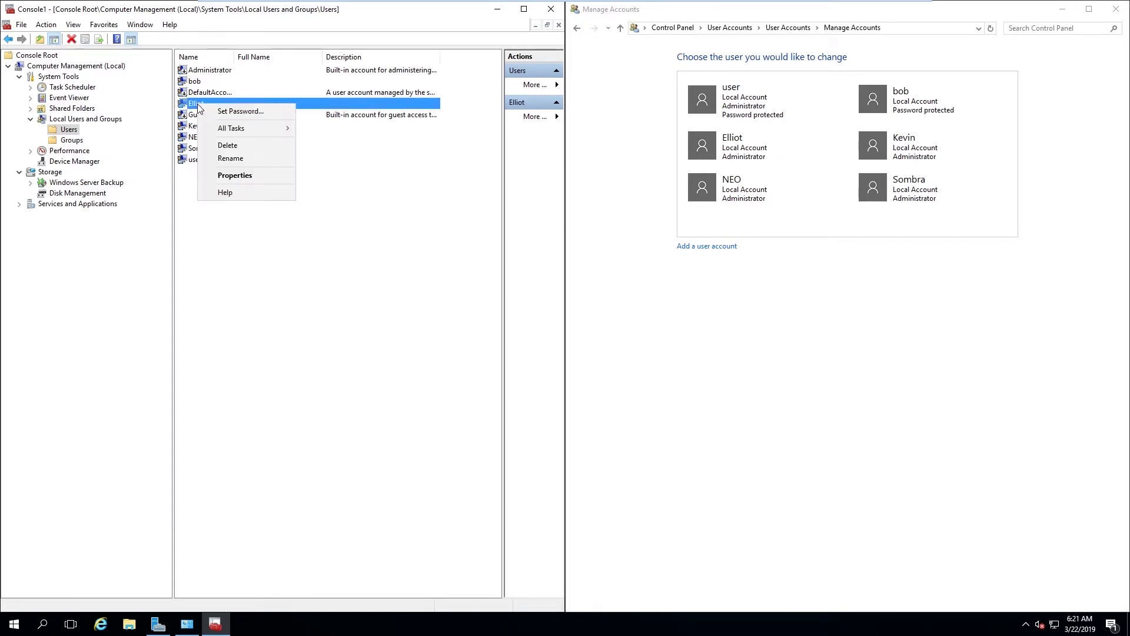
left_click(230, 145)
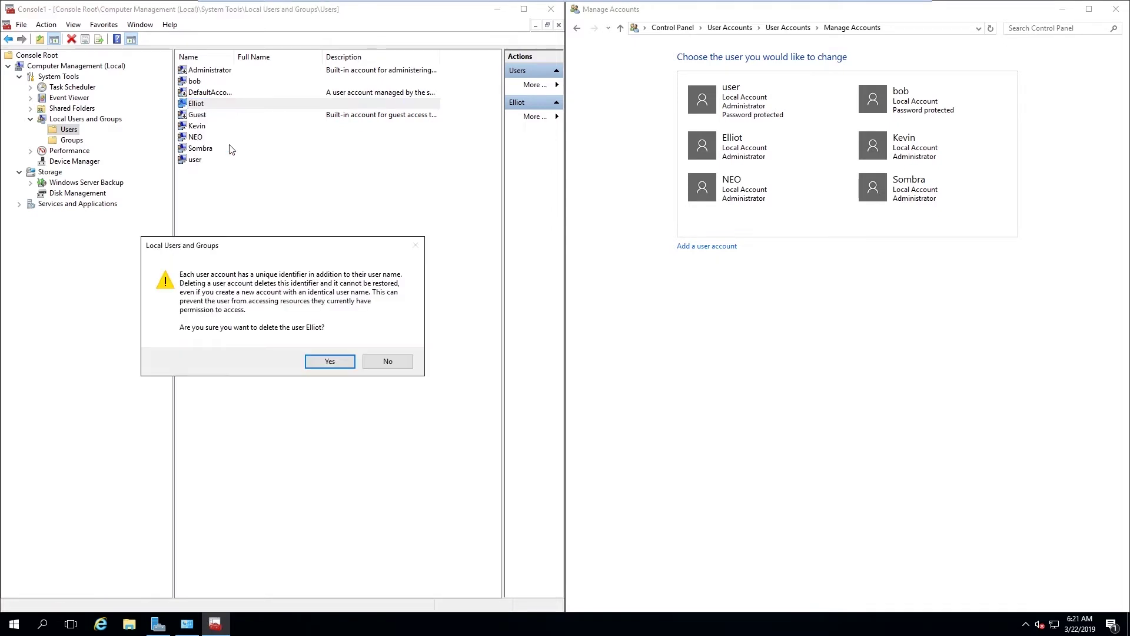
left_click(330, 361)
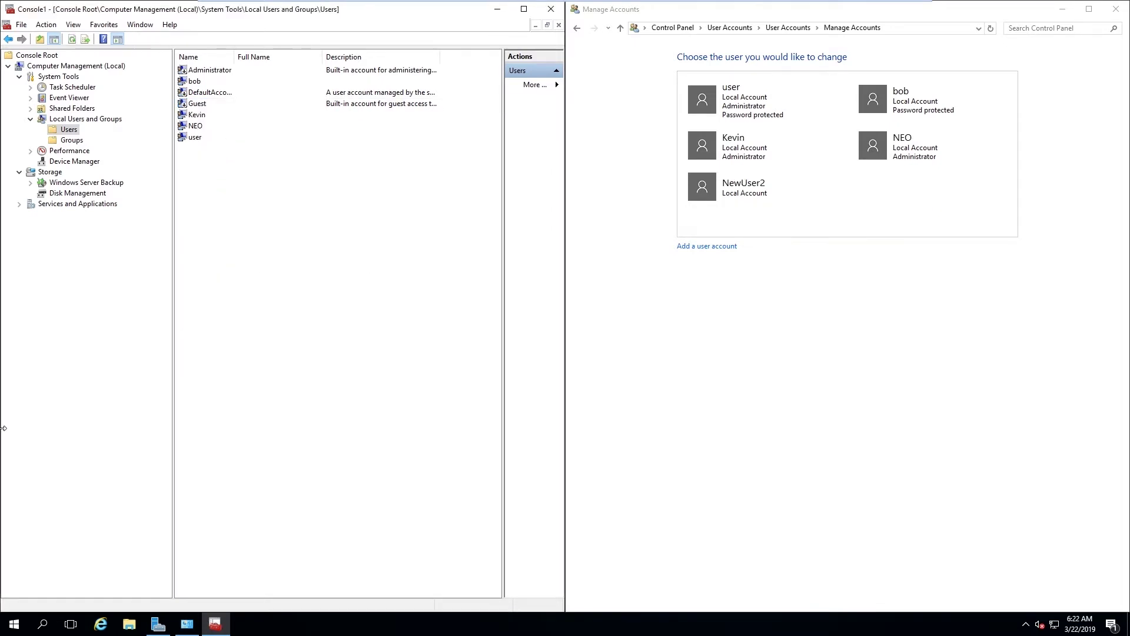
Step: Create the local user NewUser from the Users list's New User form
right_click(267, 228)
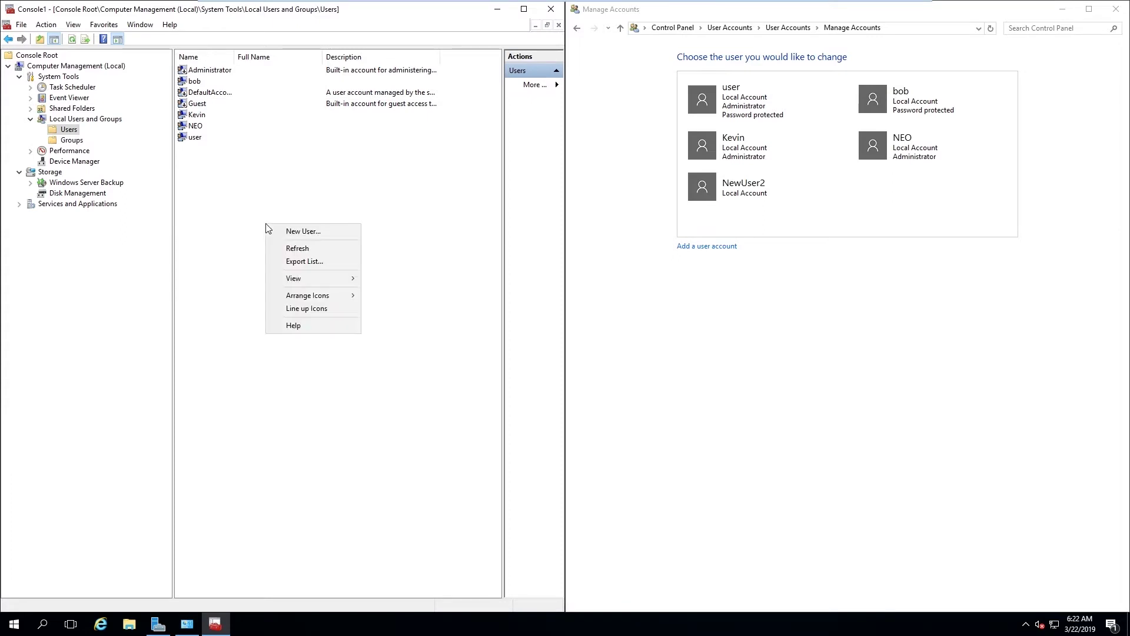
left_click(323, 234)
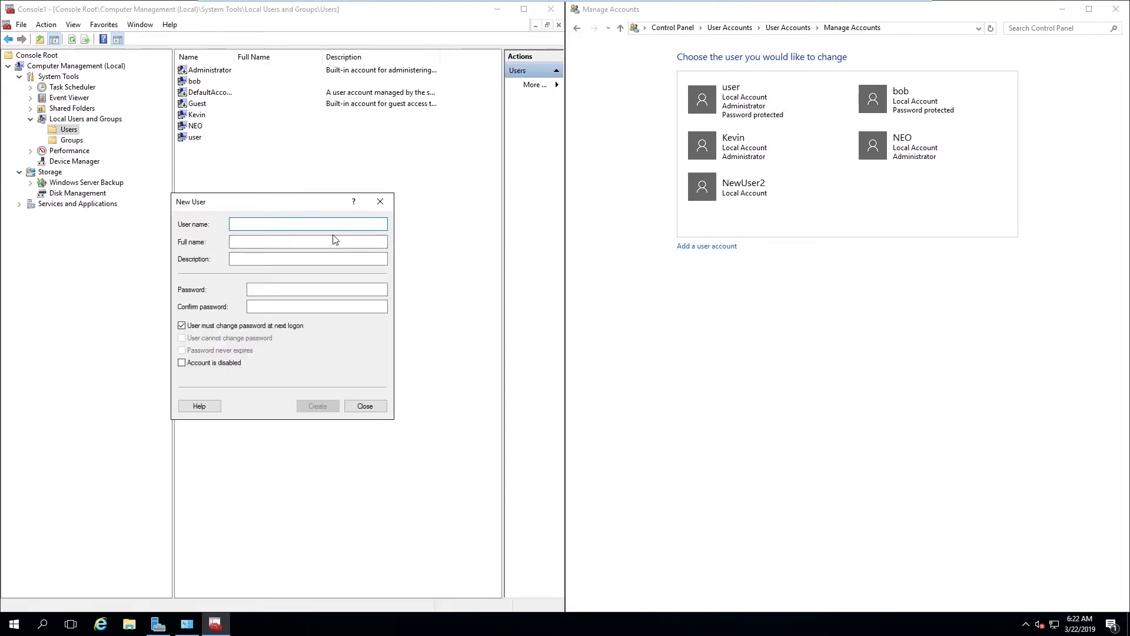
left_click(365, 406)
Step: Add a second user account named NewUser2
left_click(726, 249)
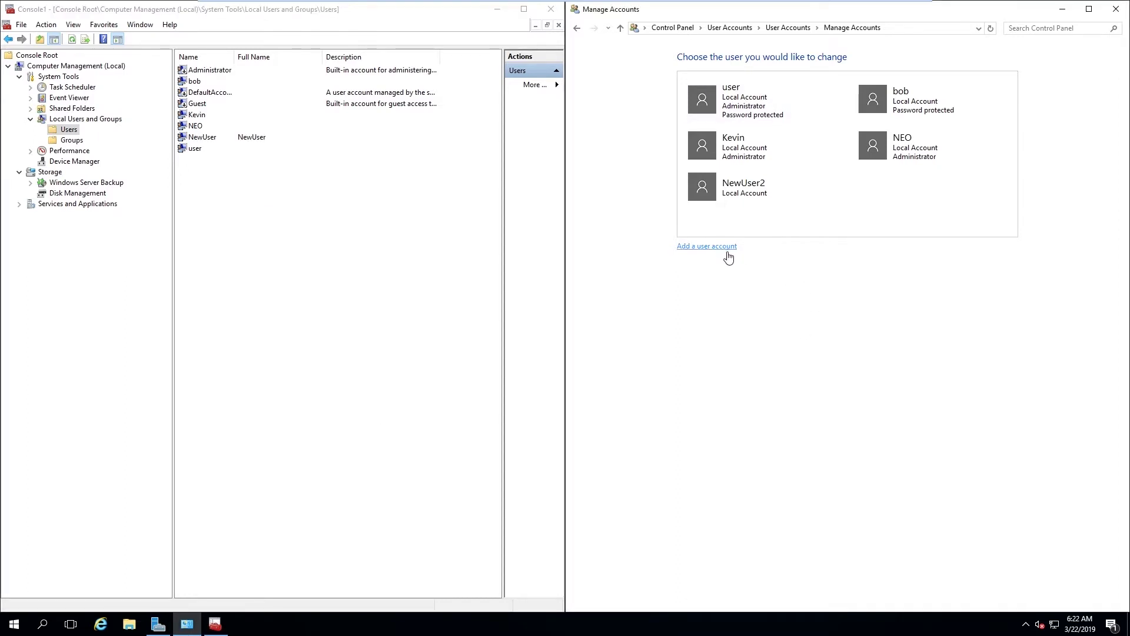
type("NewUser")
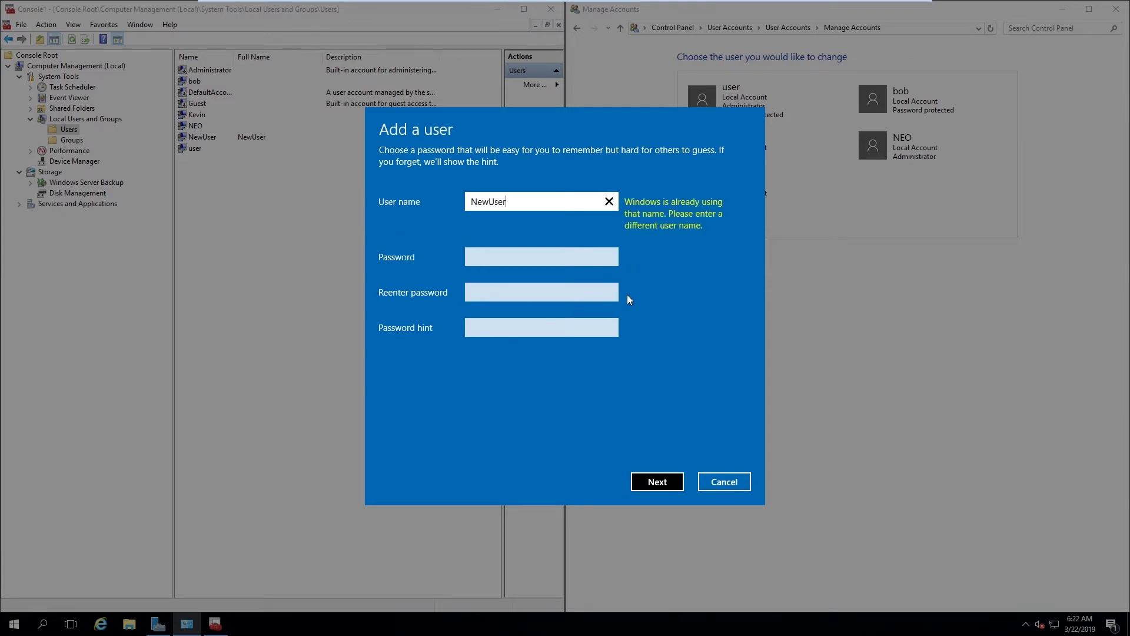
type("2")
left_click(653, 480)
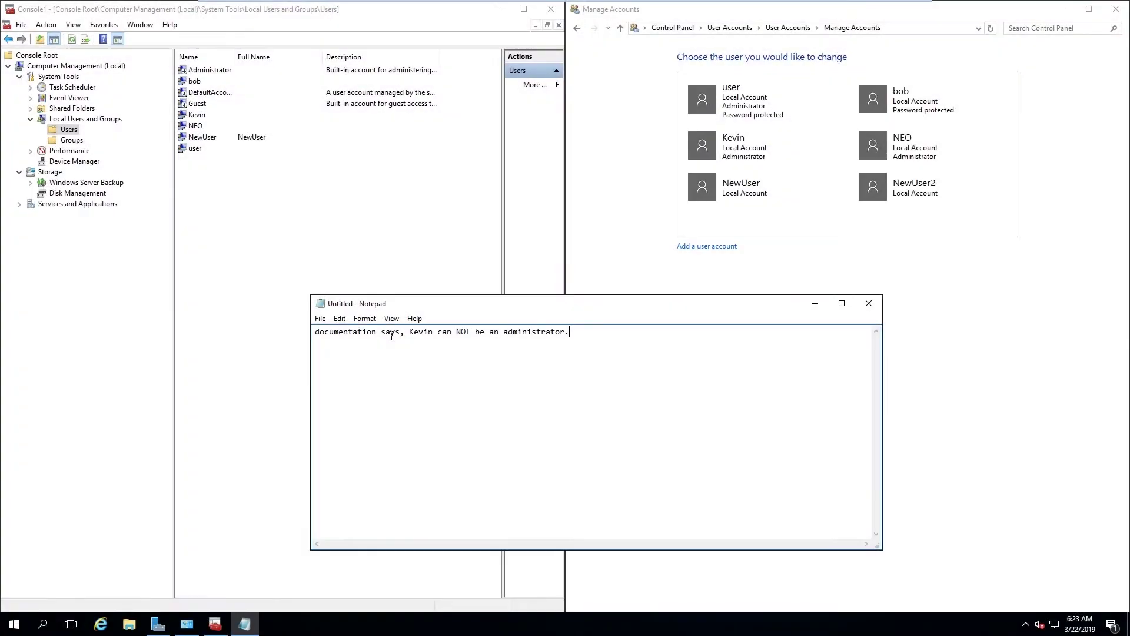
Step: Clear the sentence saying Kevin can NOT be an administrator from the note
left_click(412, 334)
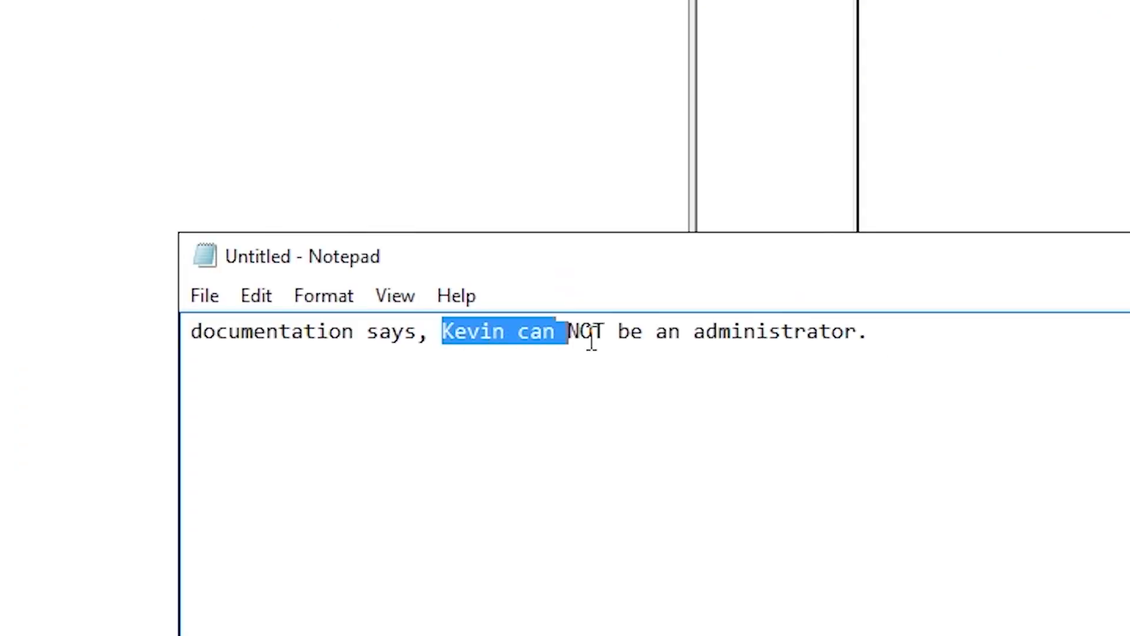
left_click_drag(591, 341, 852, 352)
left_click(893, 357)
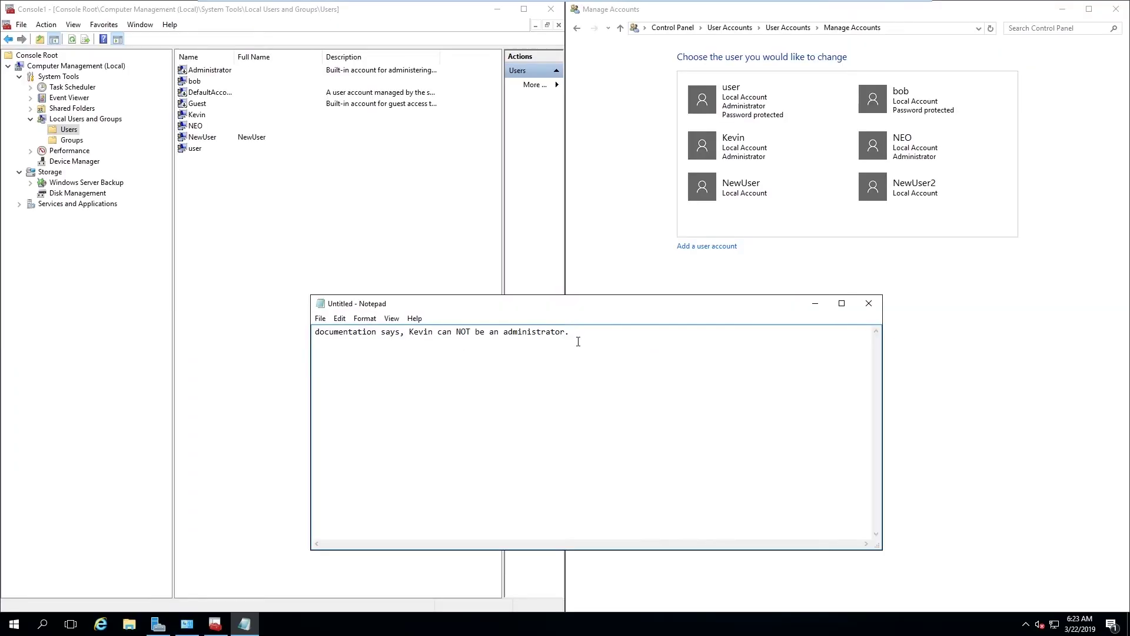
left_click(298, 285)
right_click(203, 118)
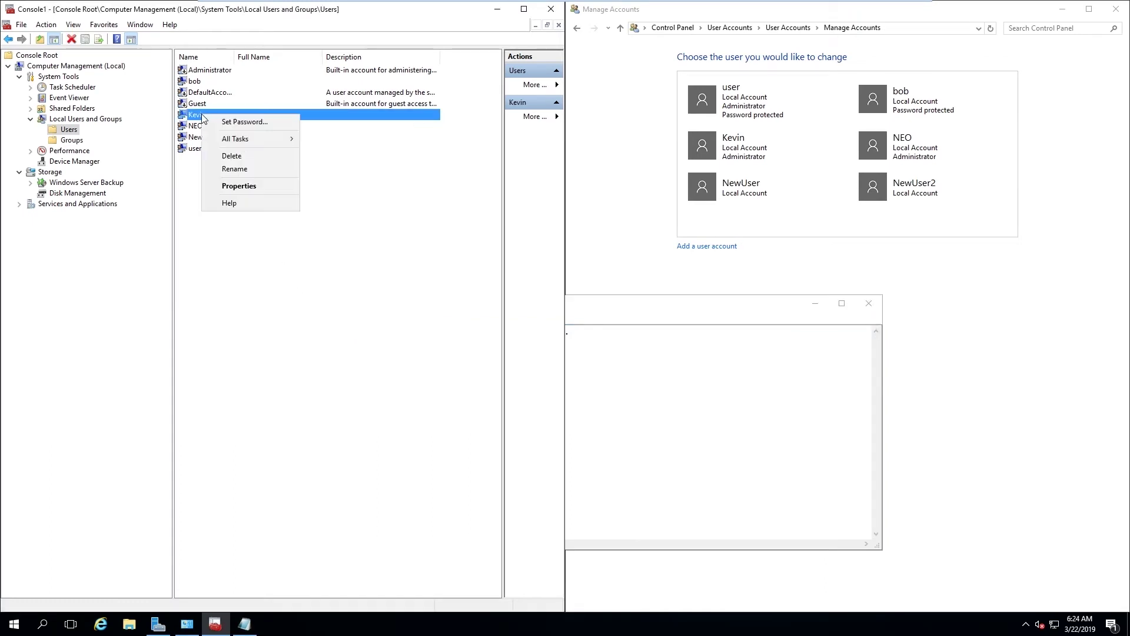
left_click(255, 187)
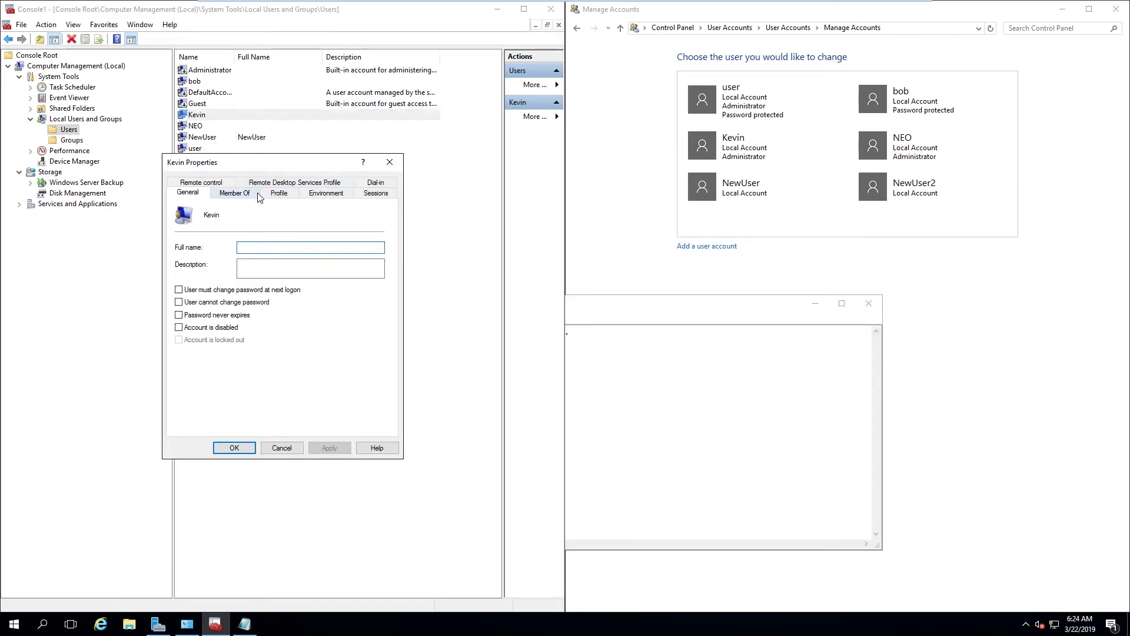
left_click(257, 195)
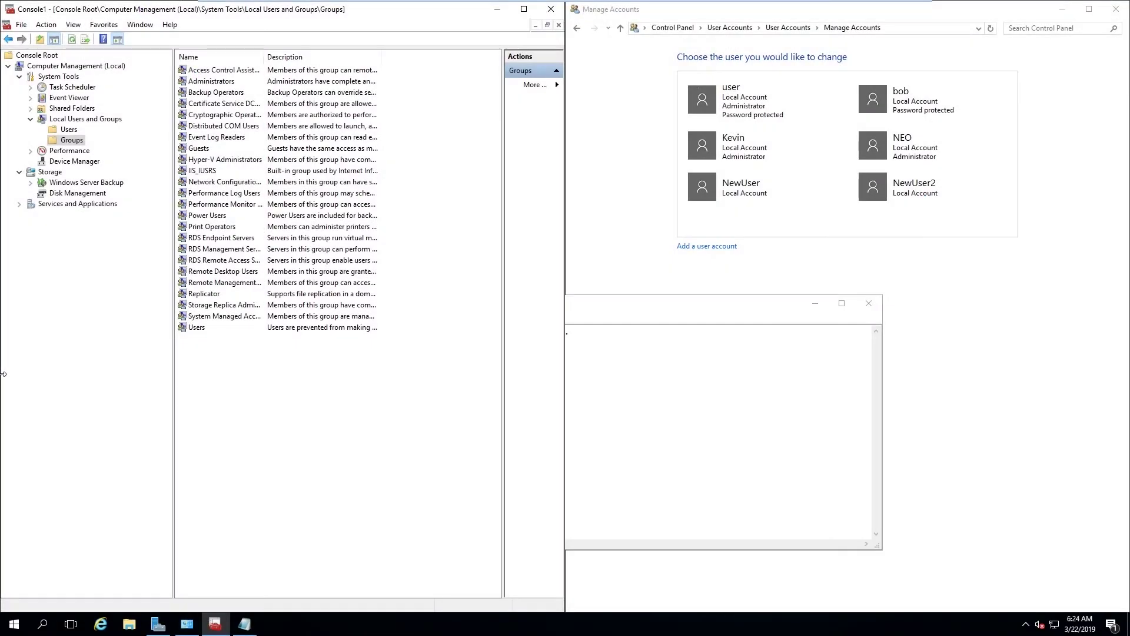
Step: Check the members of Administrators, Cryptographic Operators and Hyper-V Administrators, closing each without changes
double_click(206, 83)
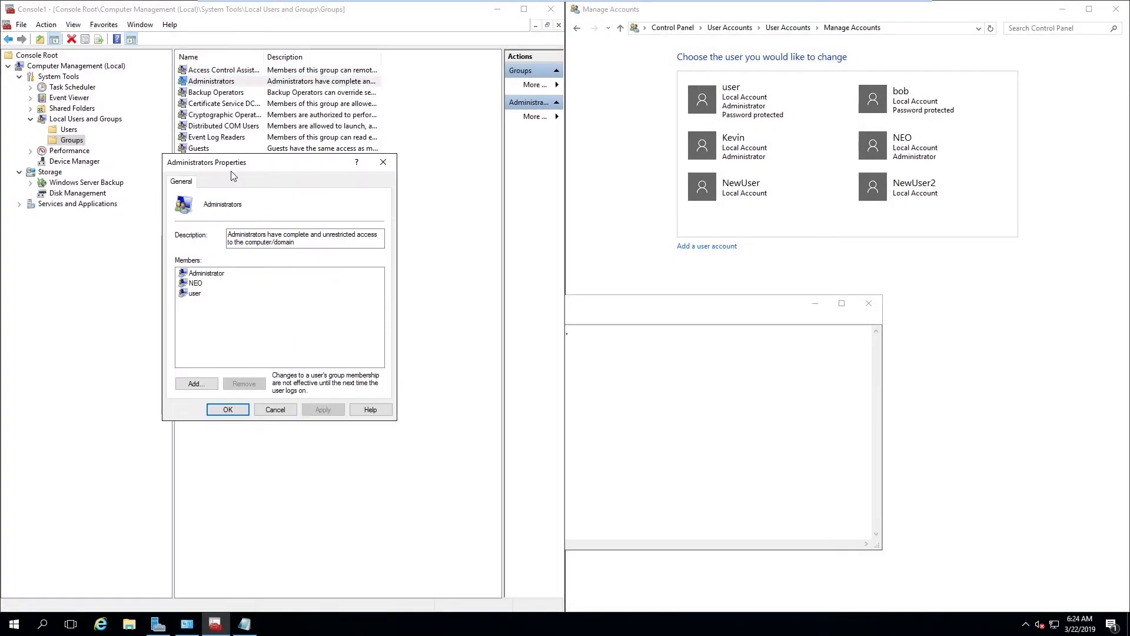
left_click(275, 410)
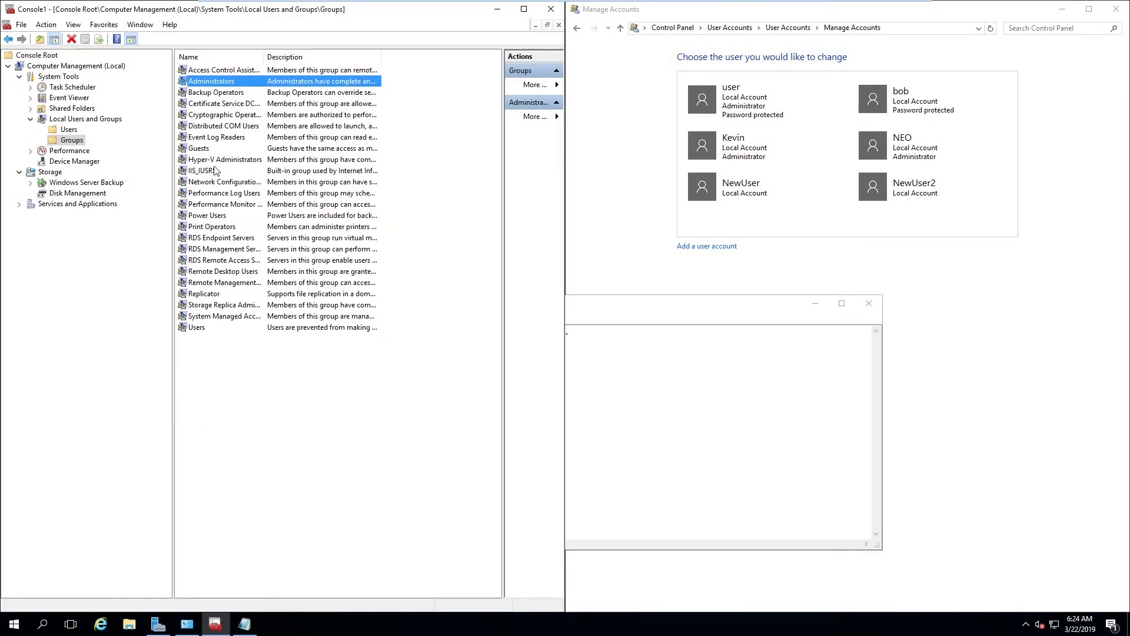
double_click(208, 115)
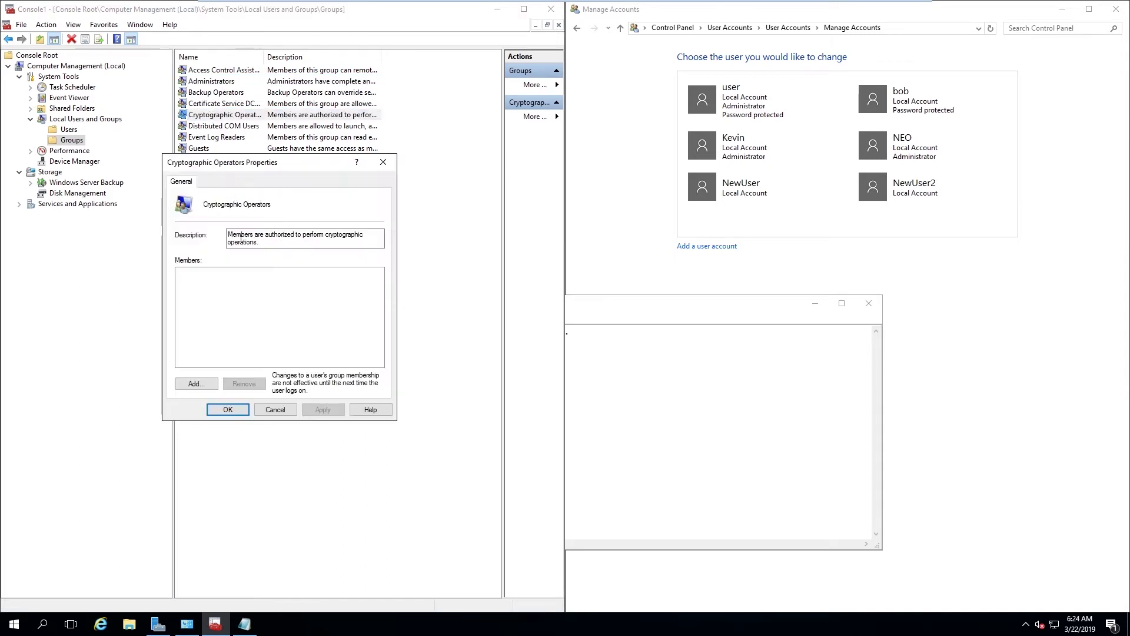
left_click(269, 410)
double_click(216, 160)
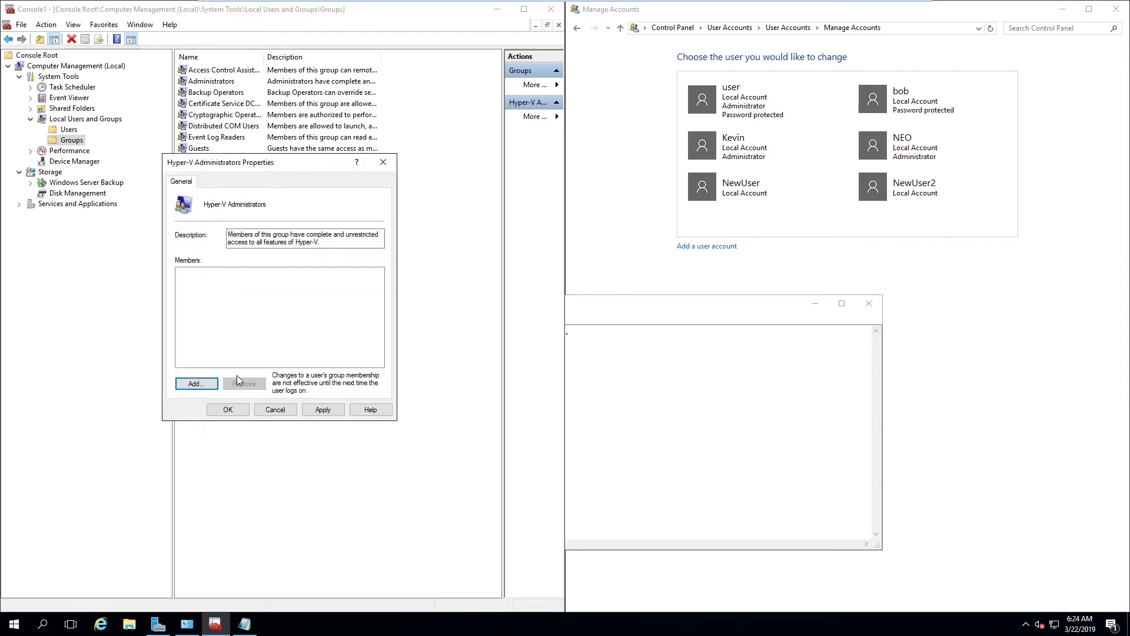
left_click(272, 410)
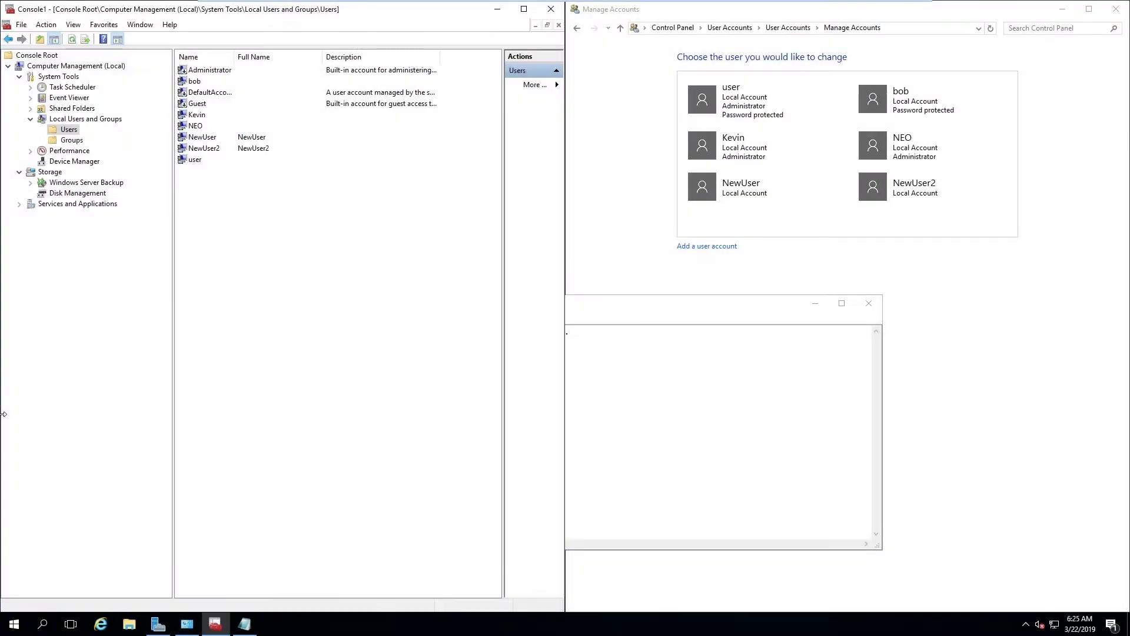
Step: Let NewUser change their own password in the account properties and save
left_click(213, 141)
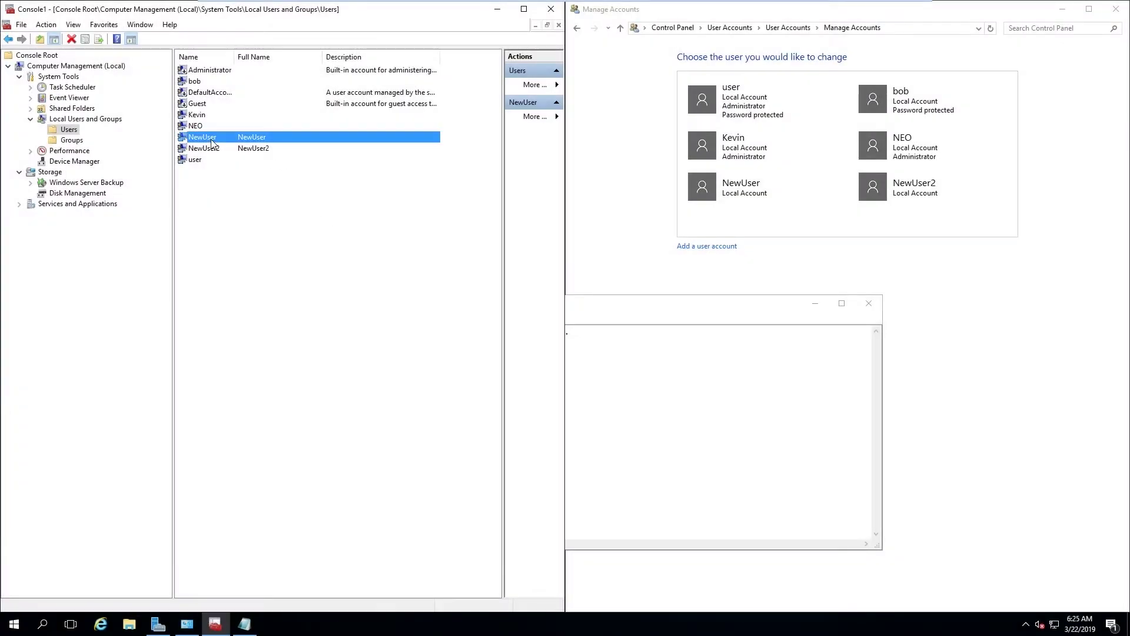
right_click(211, 140)
left_click(264, 212)
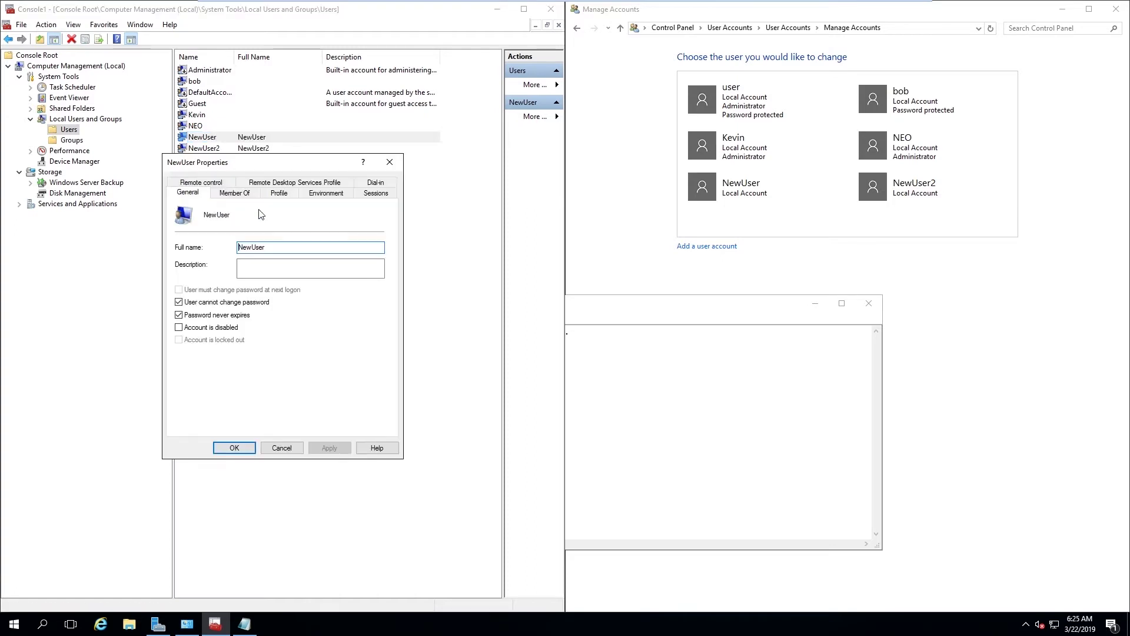
left_click(216, 303)
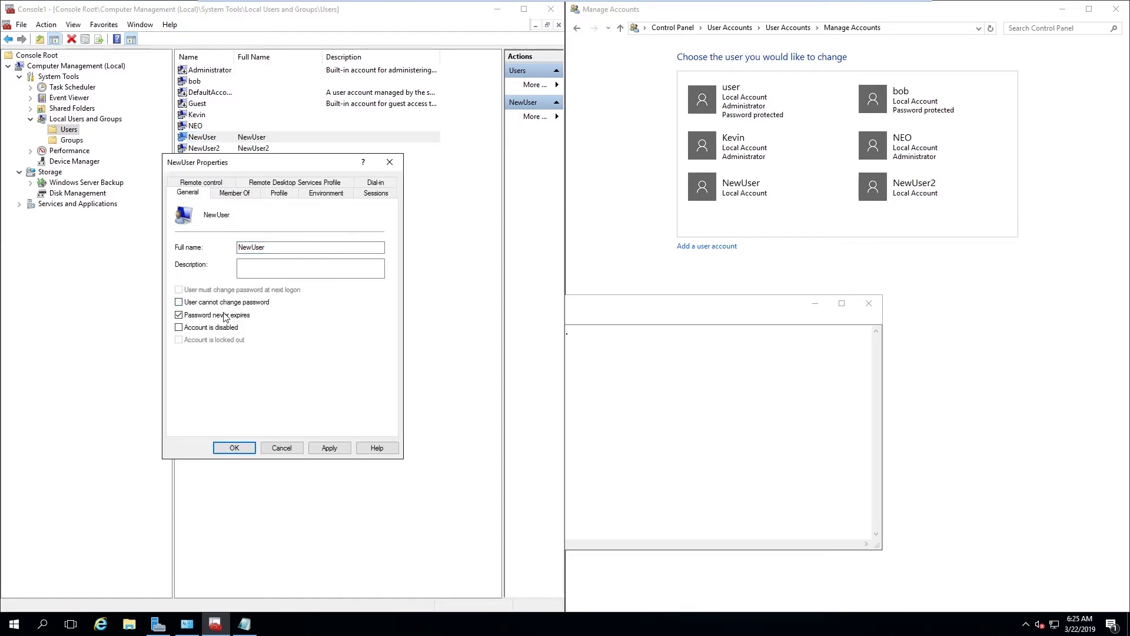
left_click(228, 448)
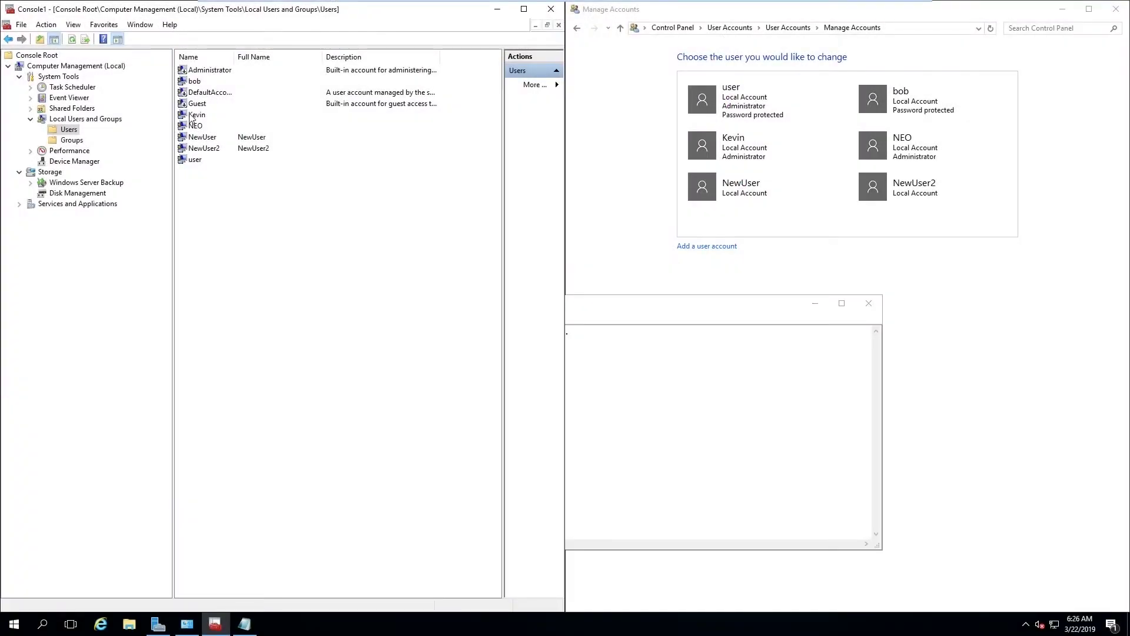
Step: Mark the Guest account as disabled in its properties and save
right_click(193, 104)
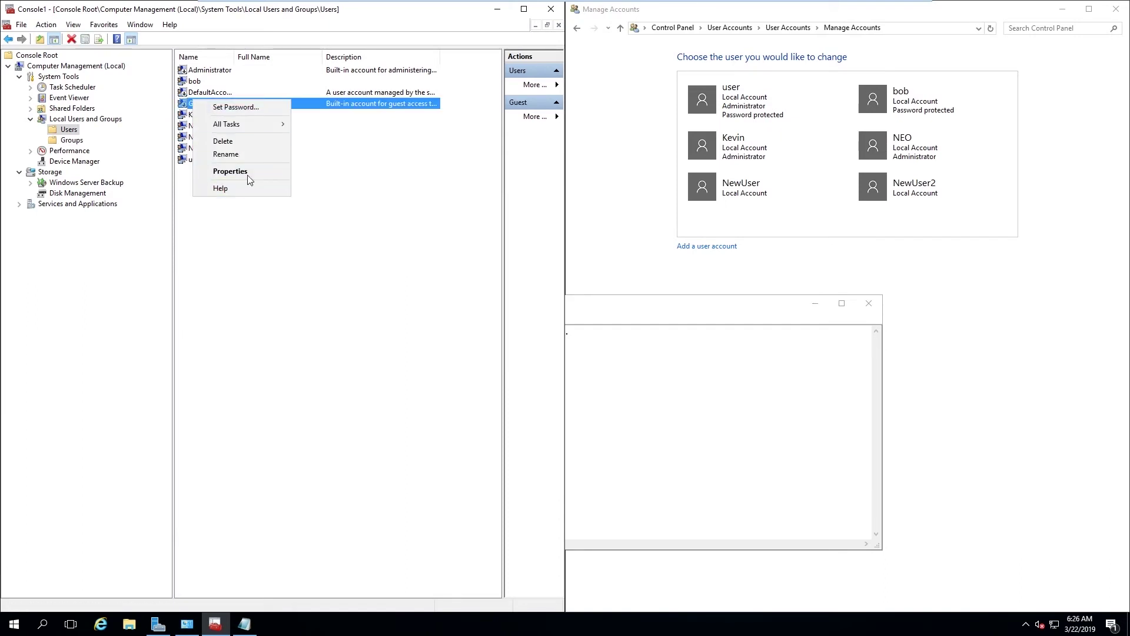
left_click(248, 175)
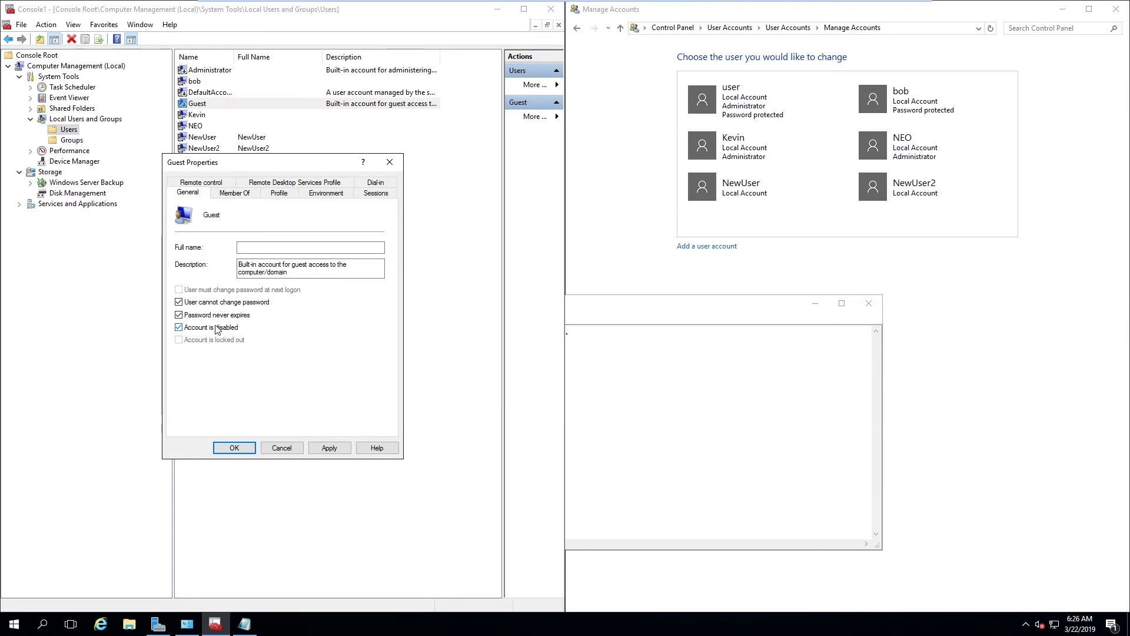
left_click(234, 448)
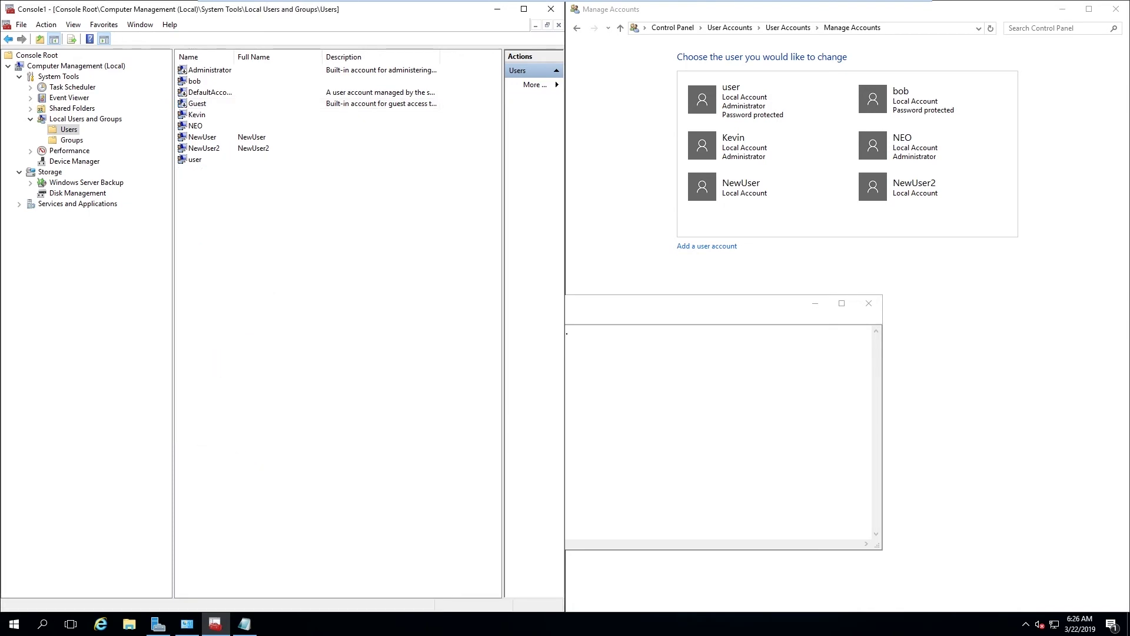
Step: Begin resetting the Guest password, proceeding past the warning
left_click(197, 104)
right_click(213, 103)
left_click(233, 107)
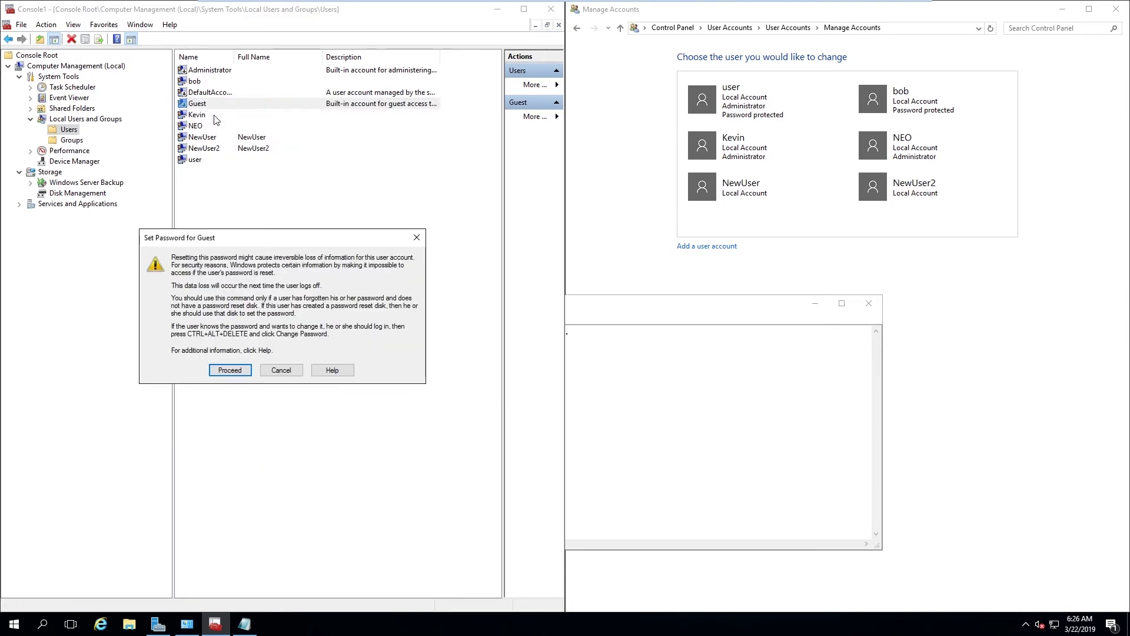
left_click(229, 370)
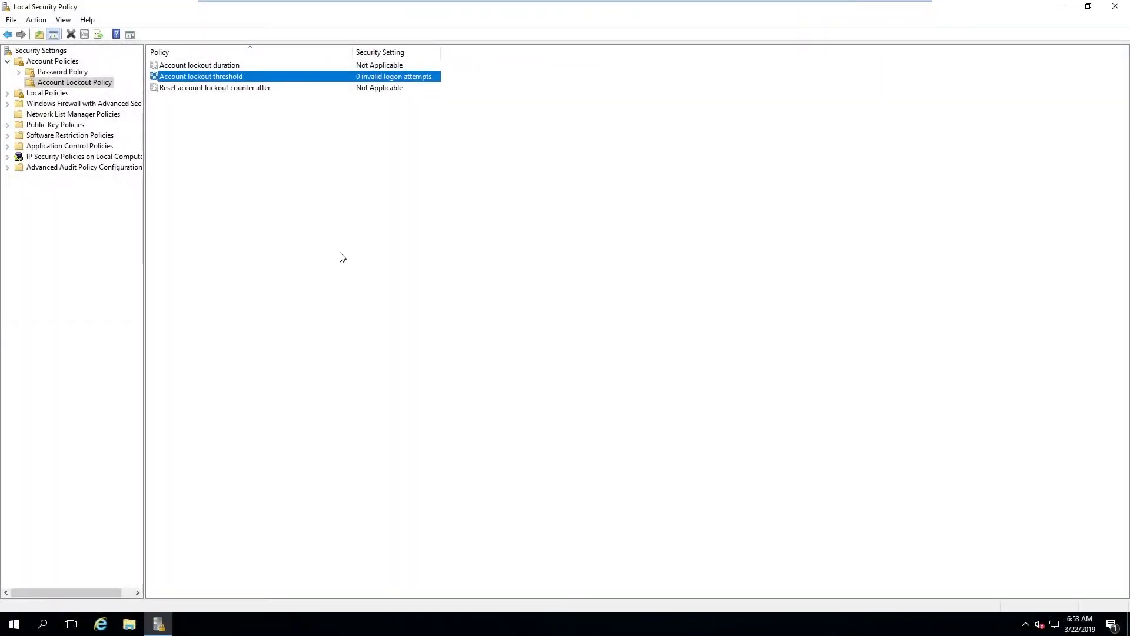
Step: Set the account lockout threshold to 5 attempts and accept the suggested 30-minute values
double_click(375, 82)
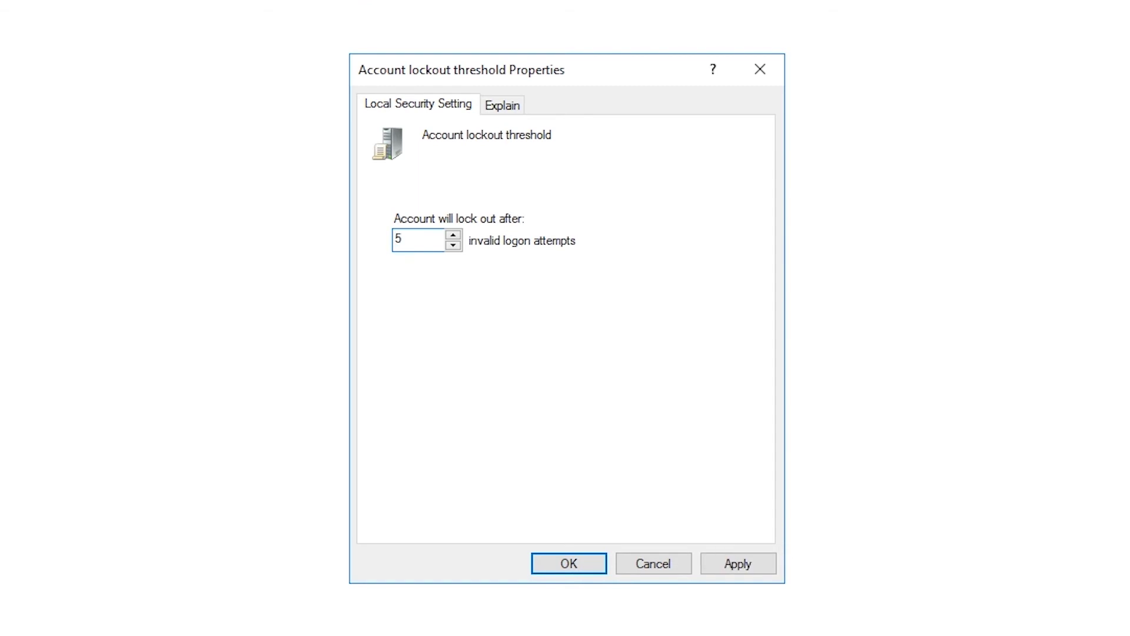
key("Return")
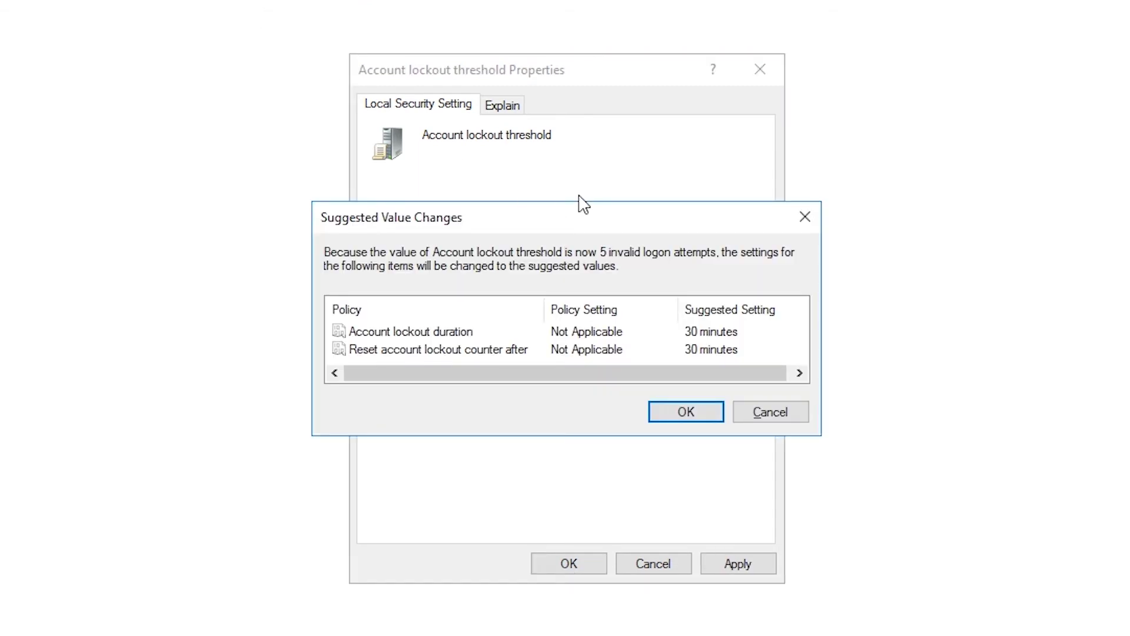
left_click(701, 415)
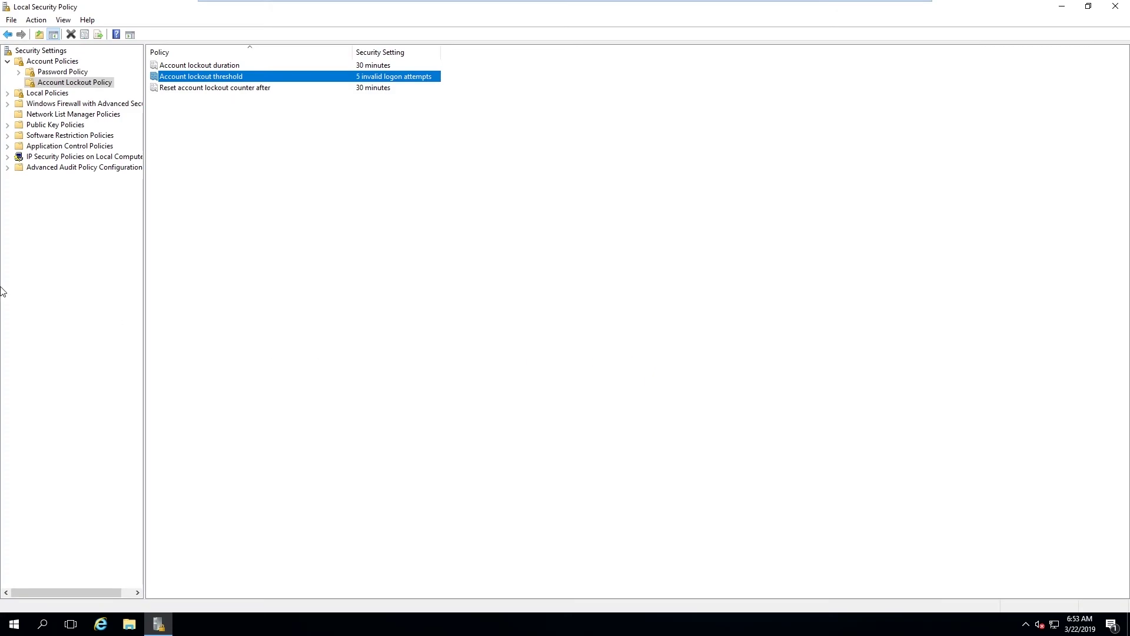